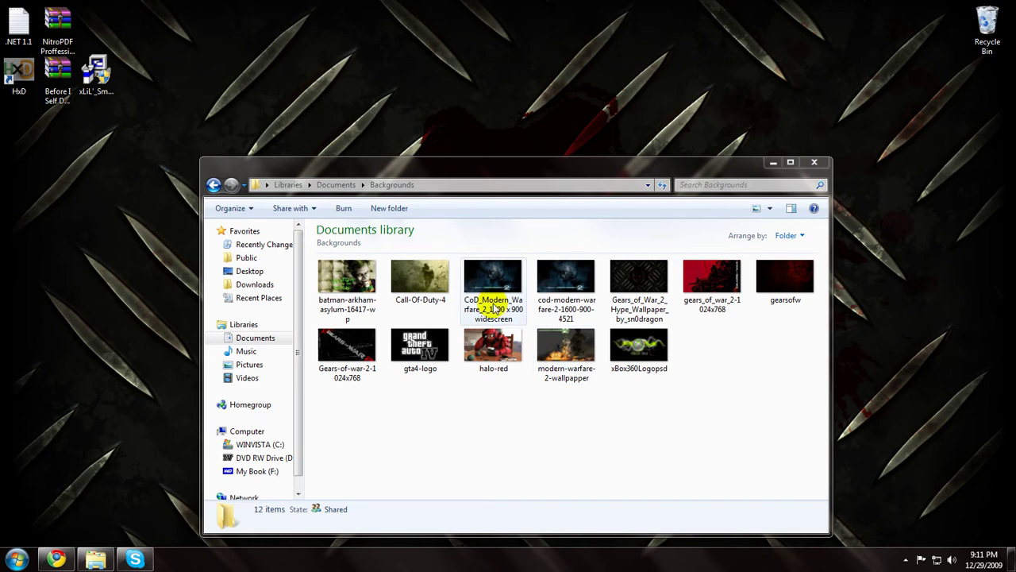
# Select the Call-Of-Duty-4 image, then briefly minimize and restore the Backgrounds folder
pyautogui.click(413, 276)
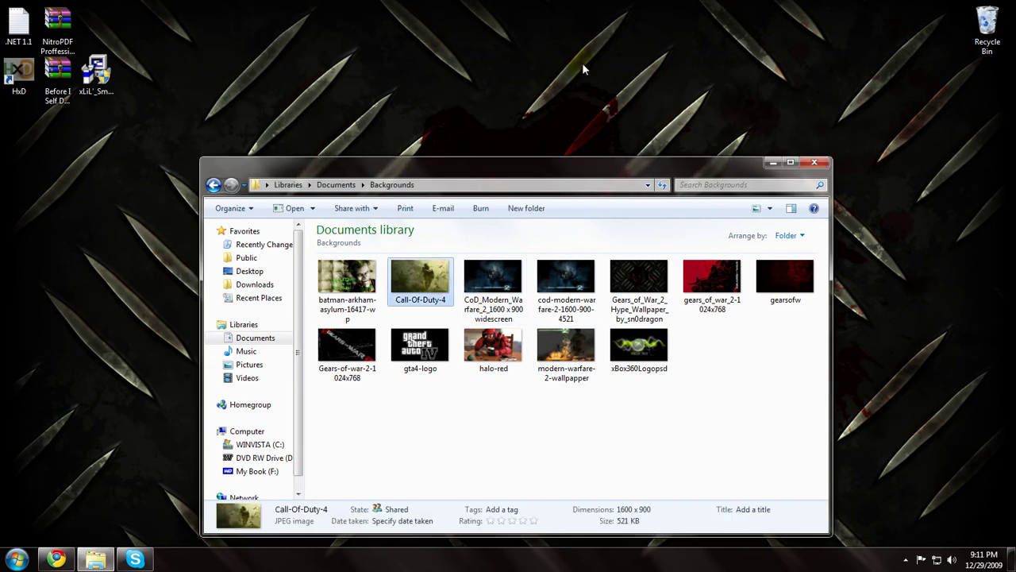
pyautogui.click(771, 163)
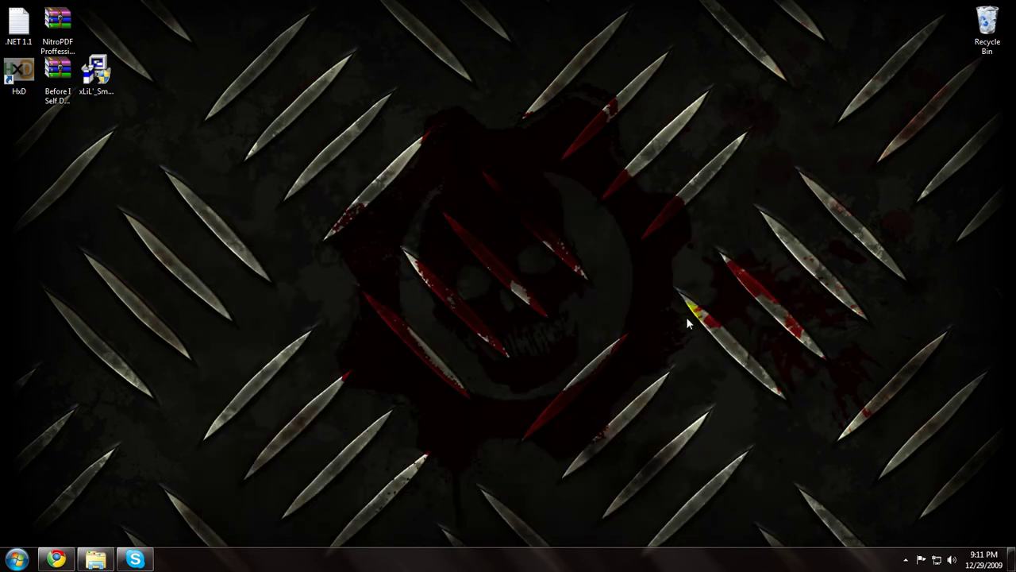
pyautogui.click(96, 559)
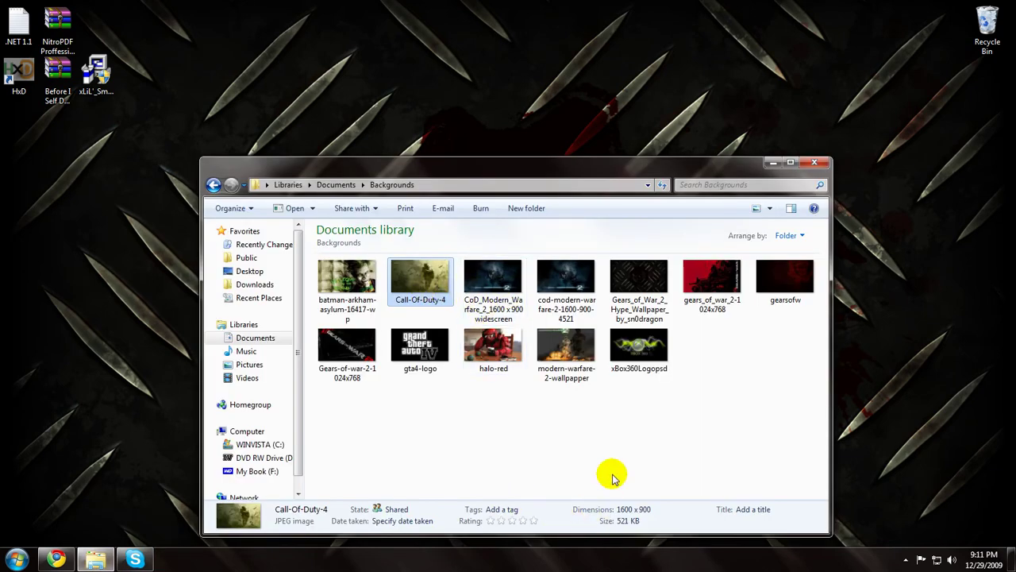
# Step through the images to gearsofw and set it as the desktop background
pyautogui.click(494, 282)
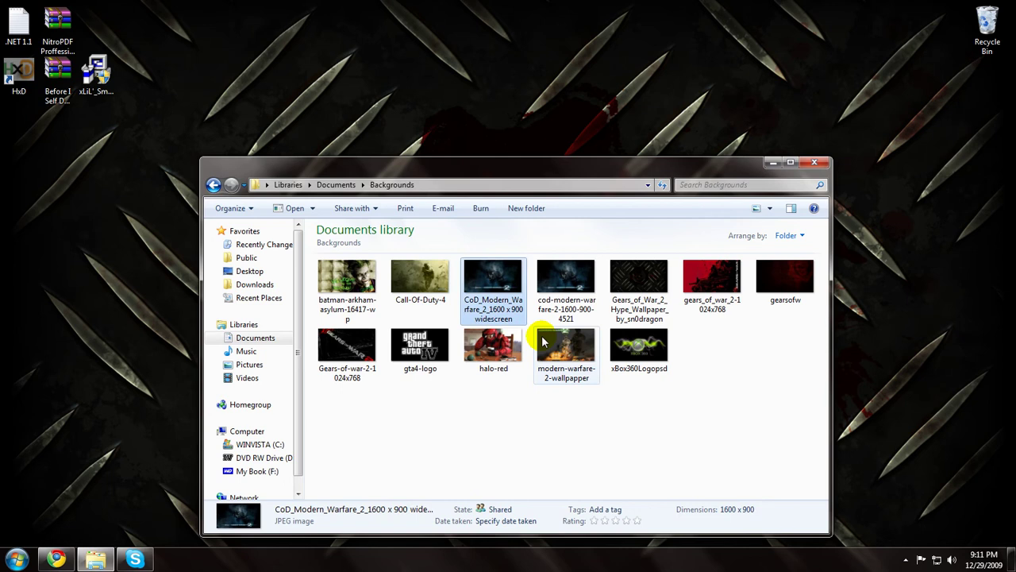
pyautogui.press('Right')
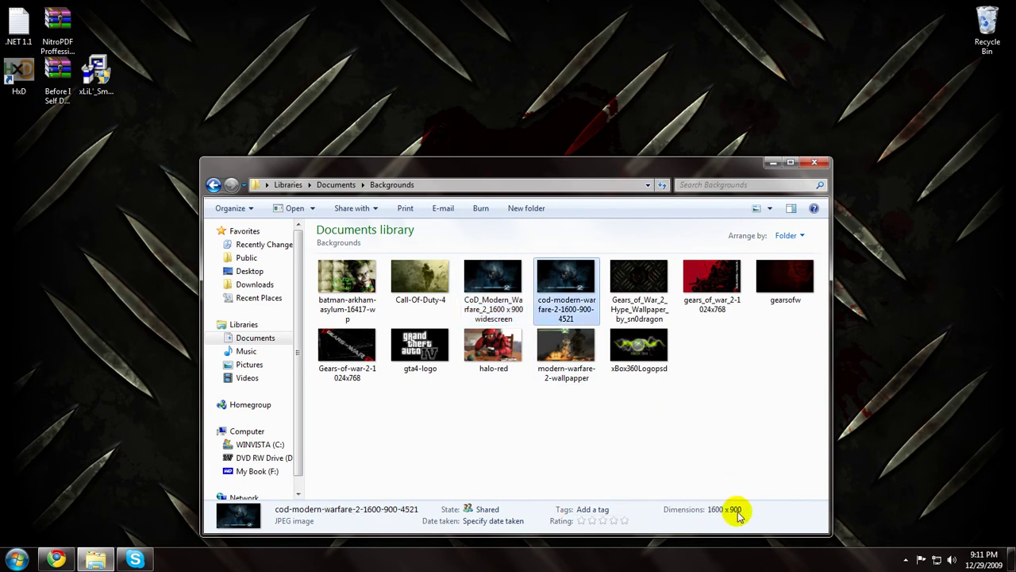
pyautogui.press('Right')
pyautogui.press('Right')
pyautogui.press('Right')
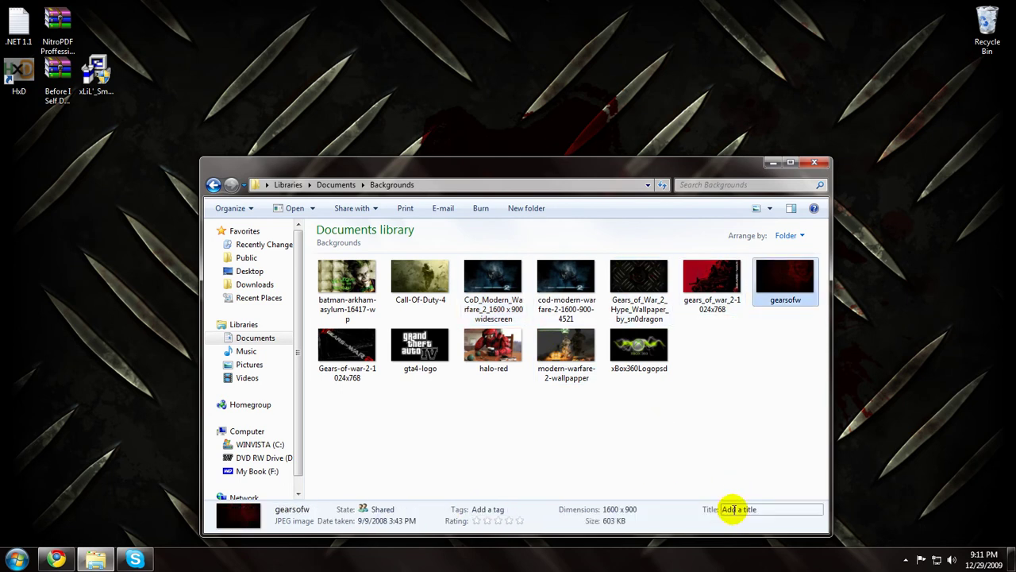
pyautogui.rightClick(787, 298)
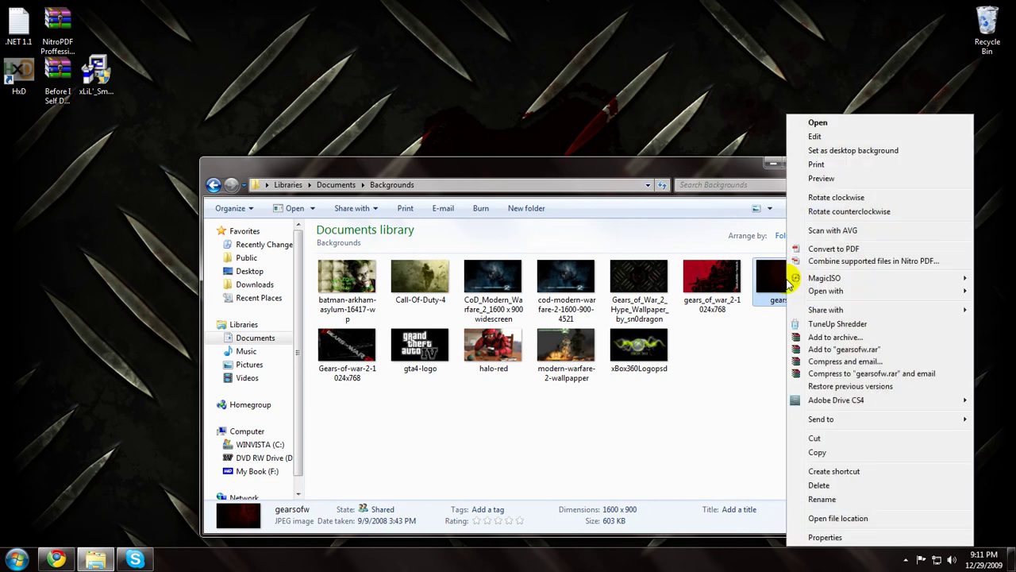
pyautogui.click(833, 154)
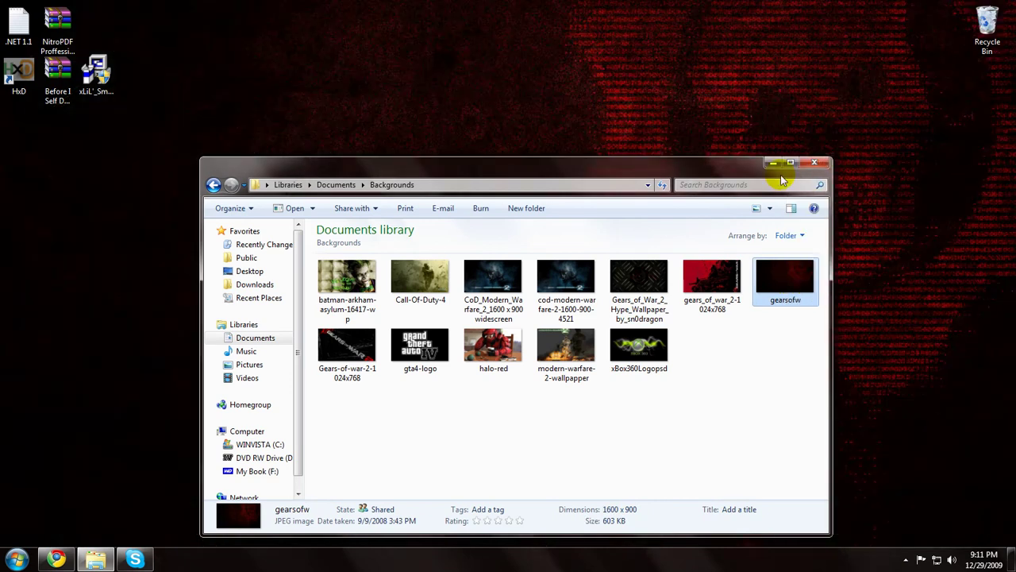
# Minimize the Backgrounds folder, return to Chrome and open the Desktop Nexus bookmark
pyautogui.click(773, 163)
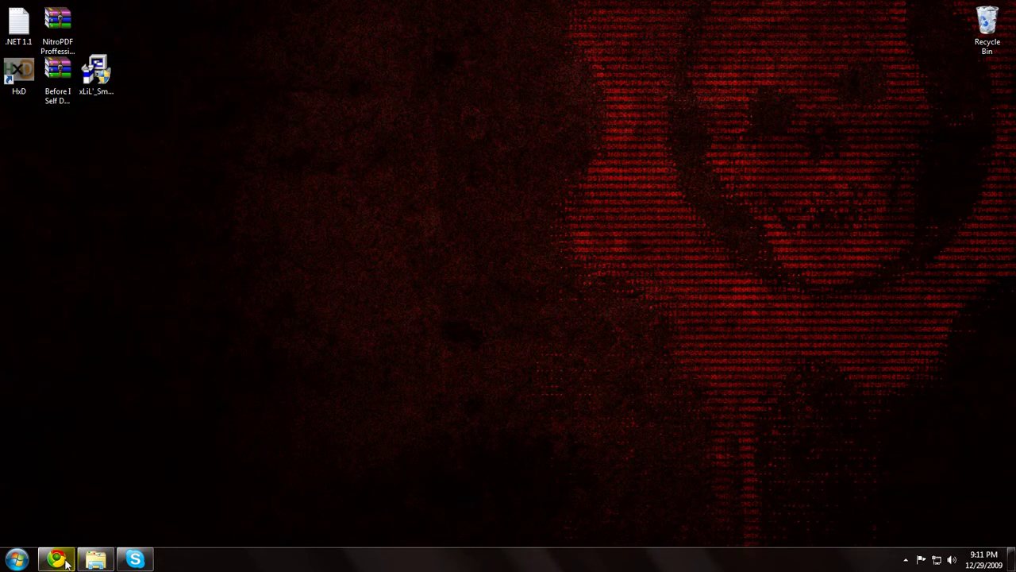
pyautogui.click(57, 560)
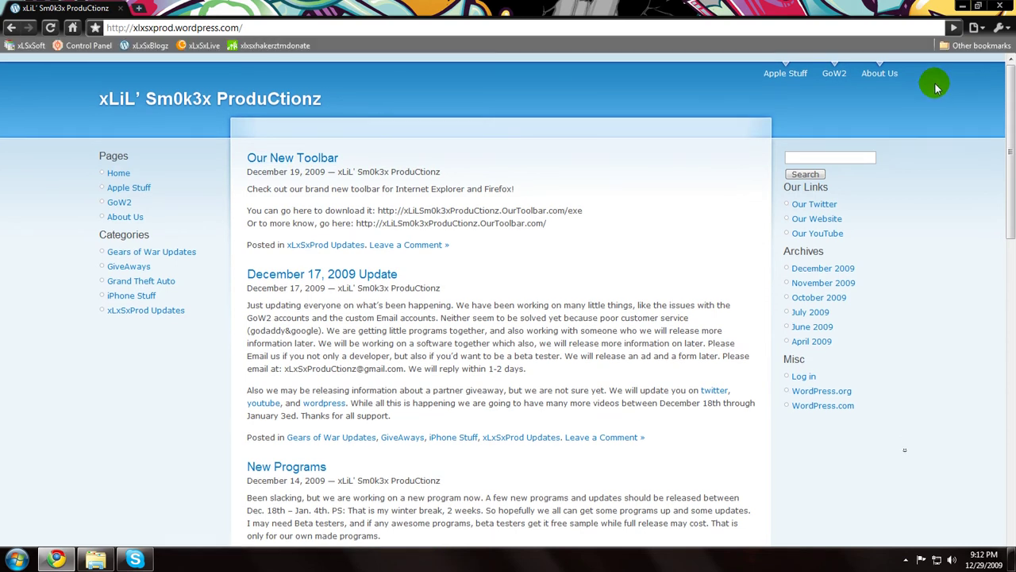
pyautogui.click(977, 45)
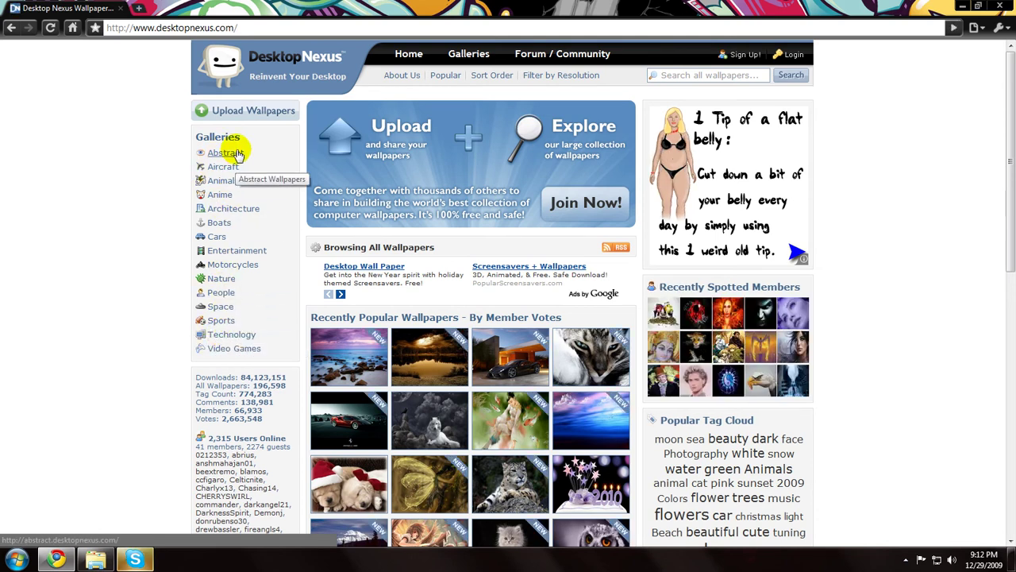
# Search Desktop Nexus for 'gears of war' wallpapers
pyautogui.click(683, 75)
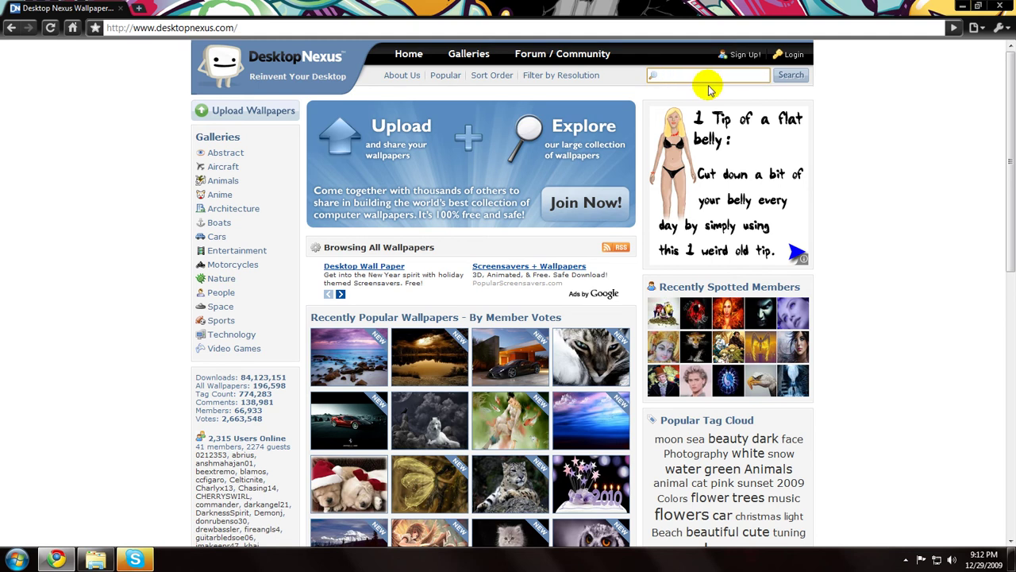
pyautogui.write('gears of w')
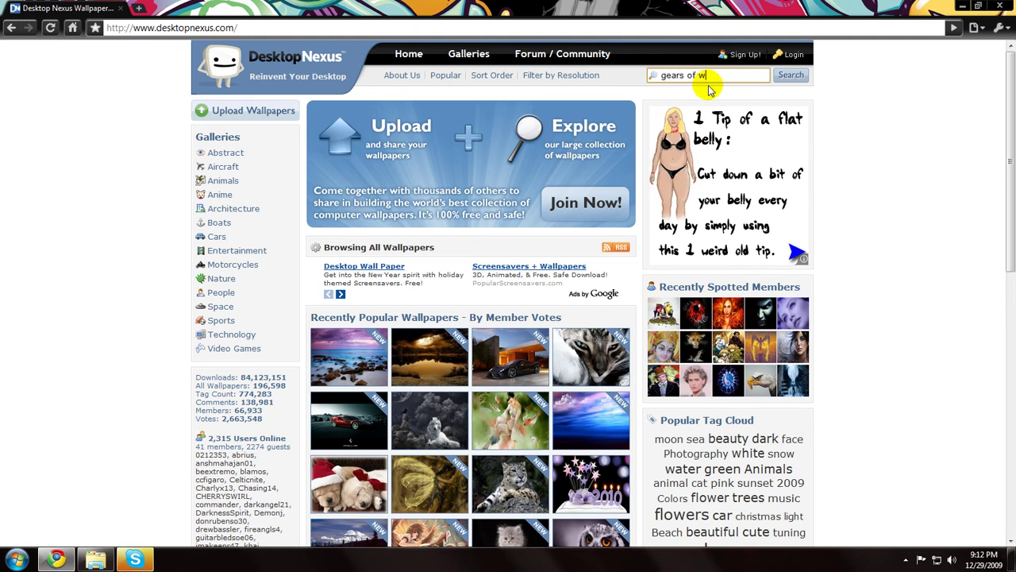
pyautogui.write('ar')
pyautogui.press('Return')
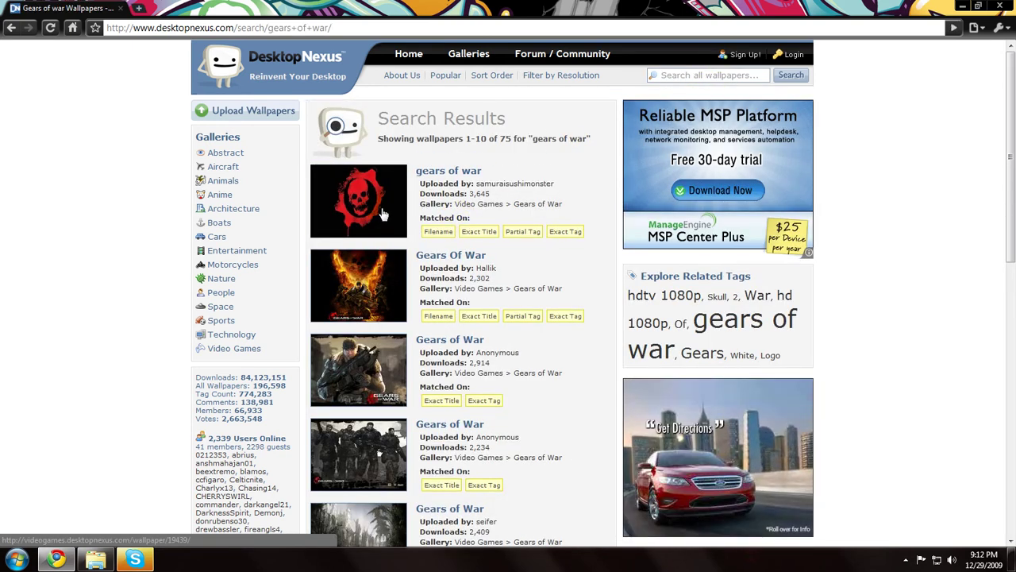
# Scroll down the 75 results and open the Gears of War 2 Platinum wallpaper
pyautogui.scroll(-2, 377, 270)
pyautogui.scroll(-2, 370, 330)
pyautogui.scroll(-1, 371, 324)
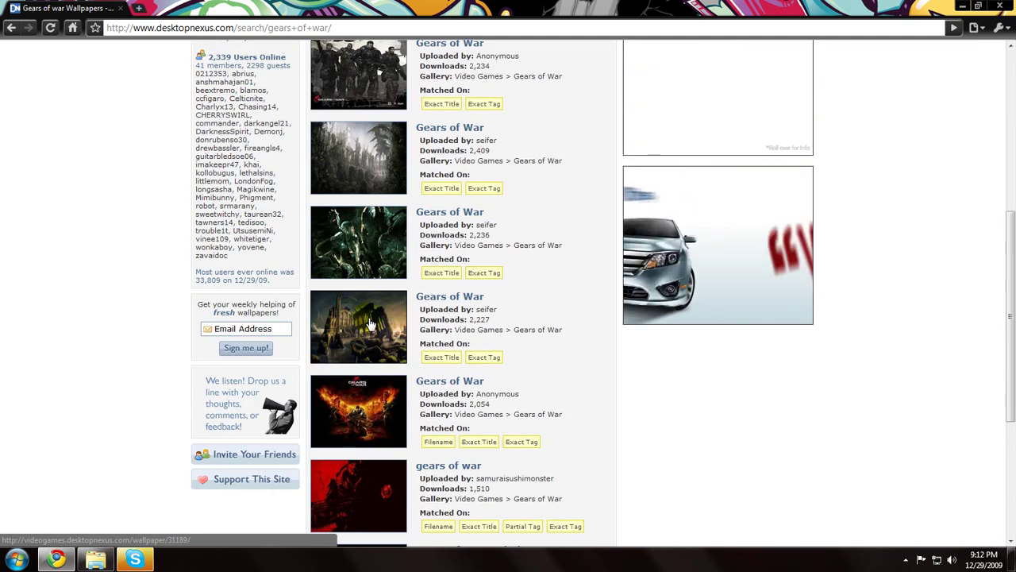
pyautogui.scroll(-2, 371, 323)
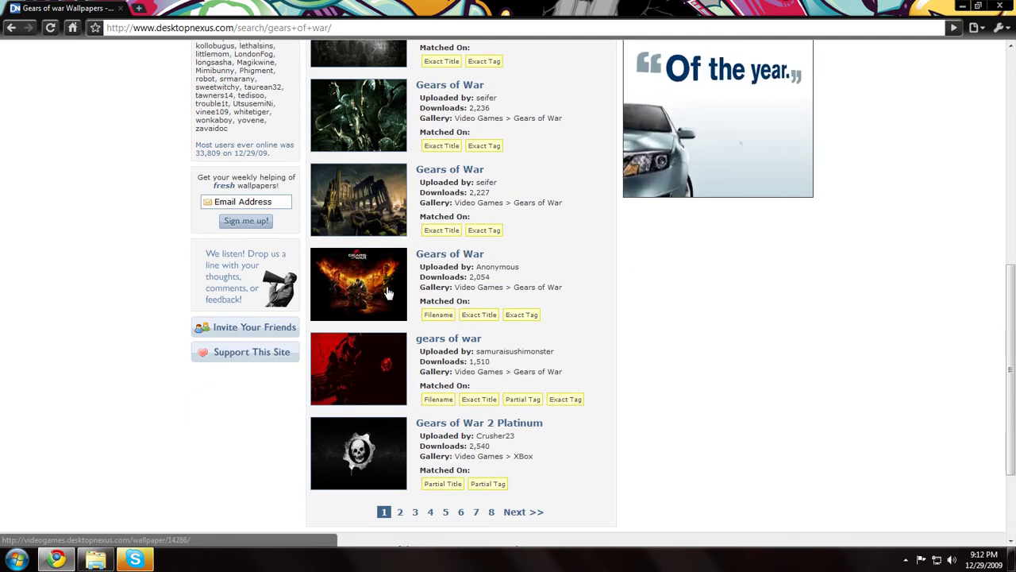
pyautogui.scroll(-1, 389, 294)
pyautogui.click(473, 365)
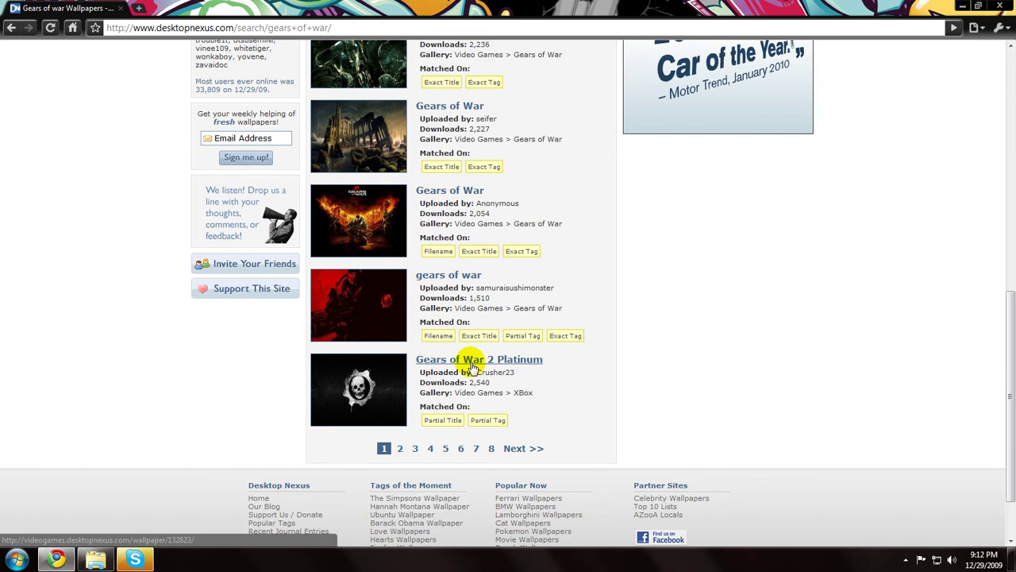
# Load the 1600x900 Gears of War 2 Platinum skull wallpaper and choose to save it
pyautogui.click(213, 8)
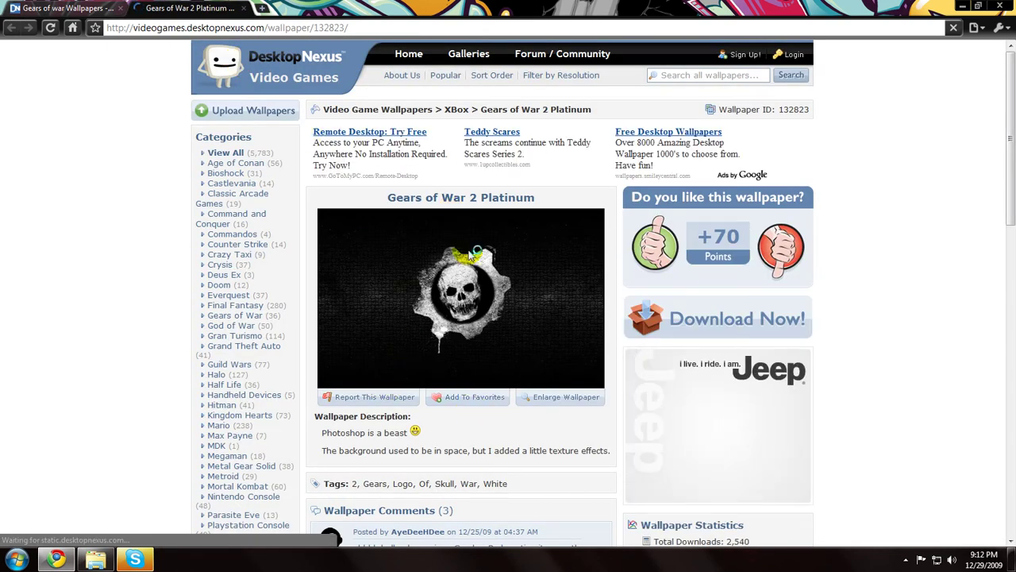
pyautogui.click(554, 397)
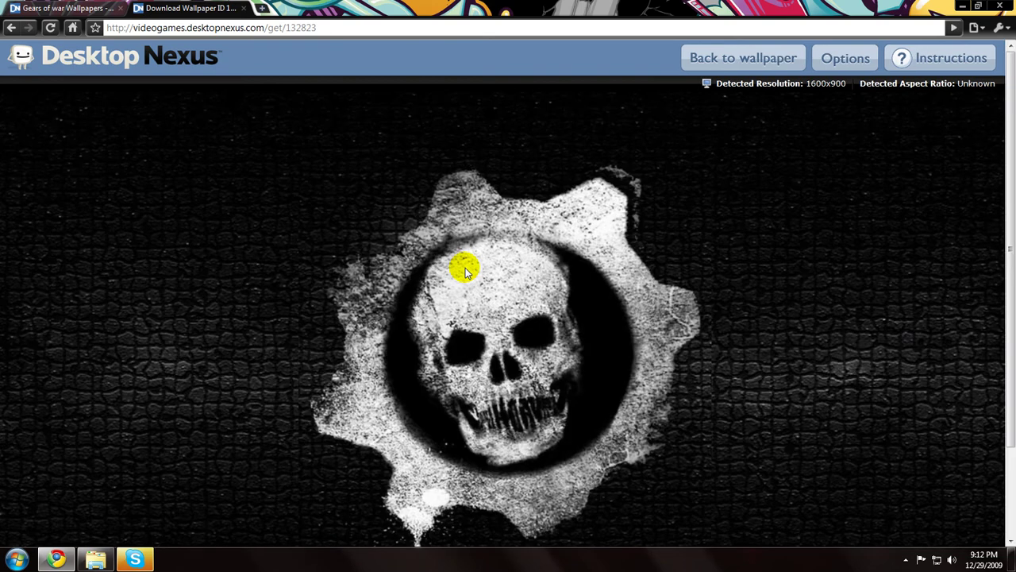
pyautogui.scroll(-1, 783, 201)
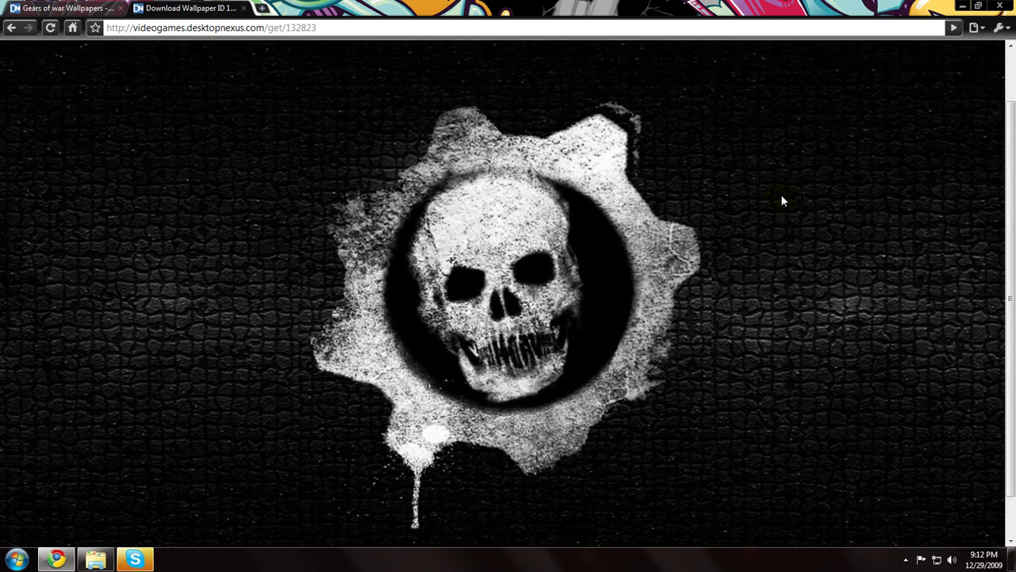
pyautogui.scroll(1, 782, 201)
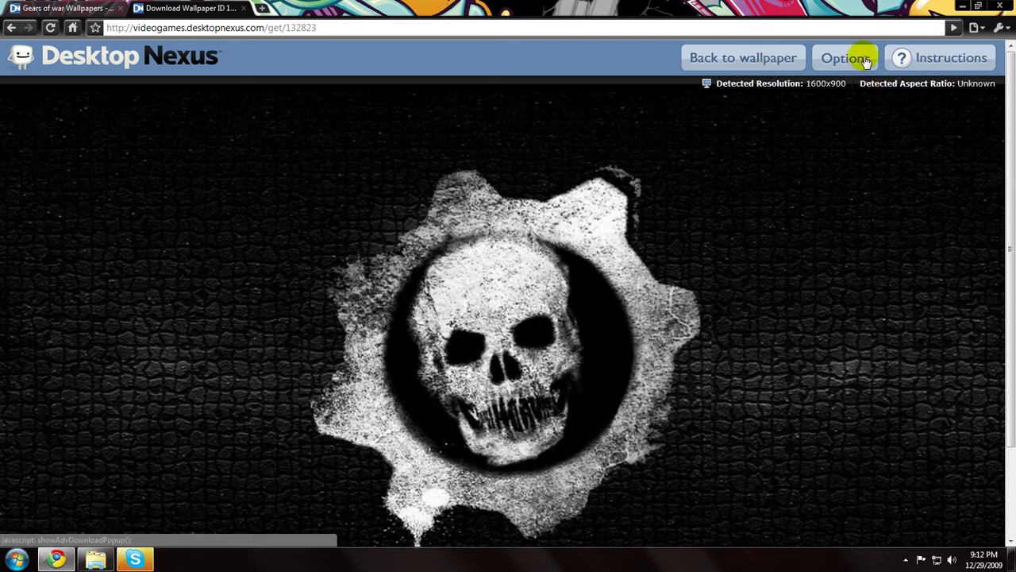
pyautogui.rightClick(528, 315)
pyautogui.click(567, 324)
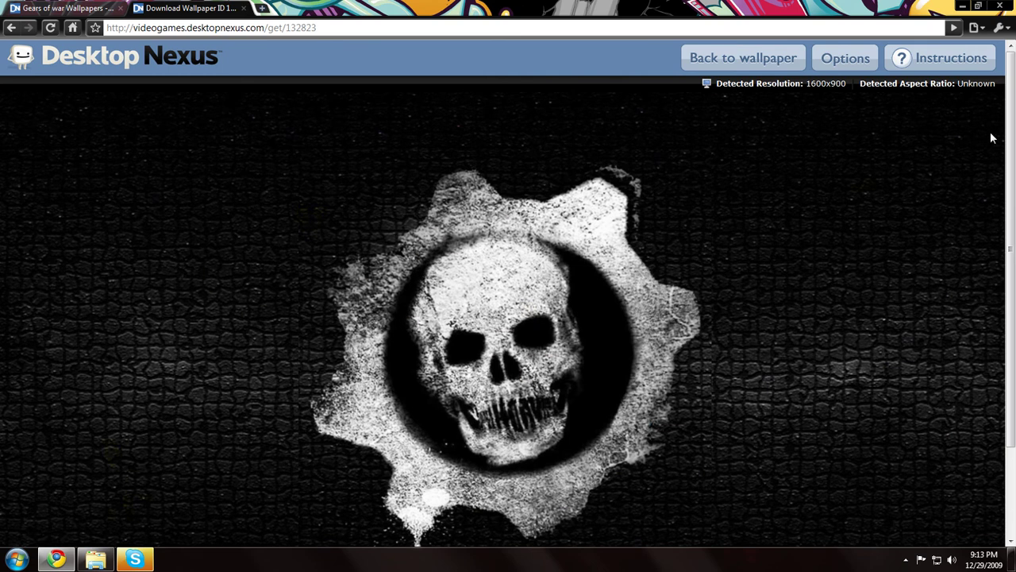
# Save the wallpaper as Outter-Skullz.jpg in Documents > Backgrounds
pyautogui.rightClick(862, 443)
pyautogui.click(897, 472)
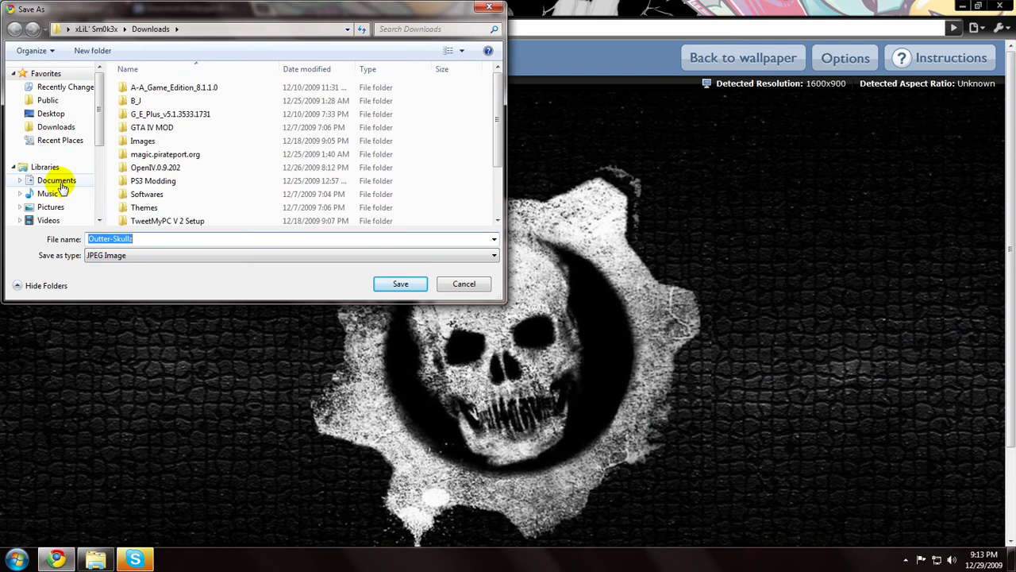
pyautogui.click(56, 180)
pyautogui.doubleClick(227, 133)
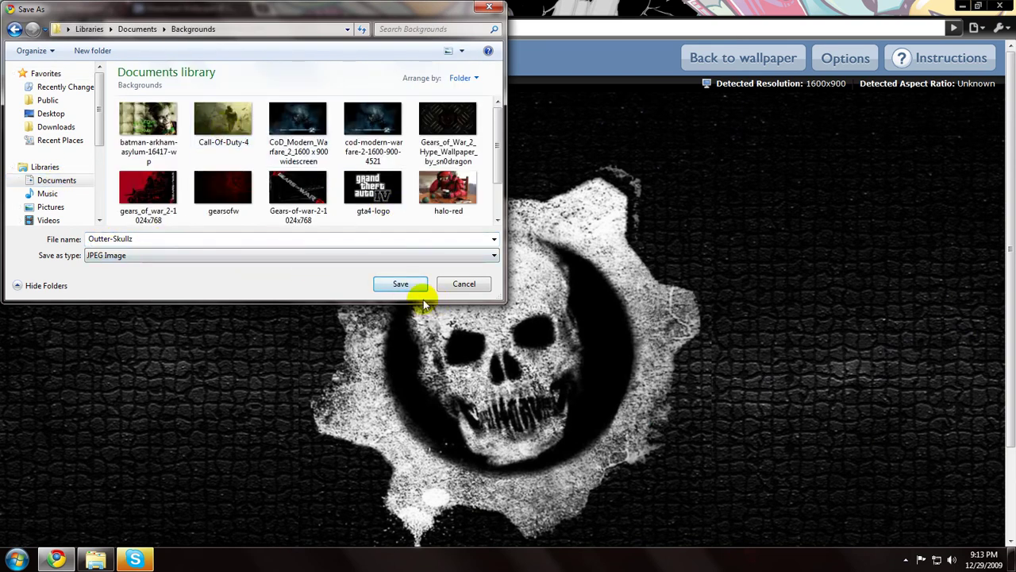
pyautogui.click(401, 286)
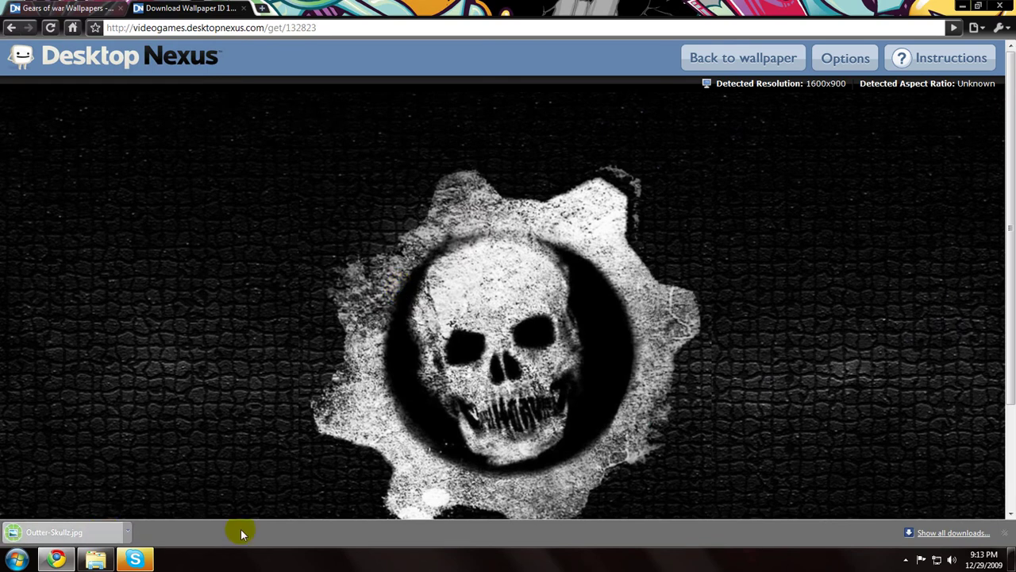
# Dismiss the download bar, close the wallpaper tab and un-maximize Chrome
pyautogui.click(1007, 533)
pyautogui.scroll(-3, 660, 232)
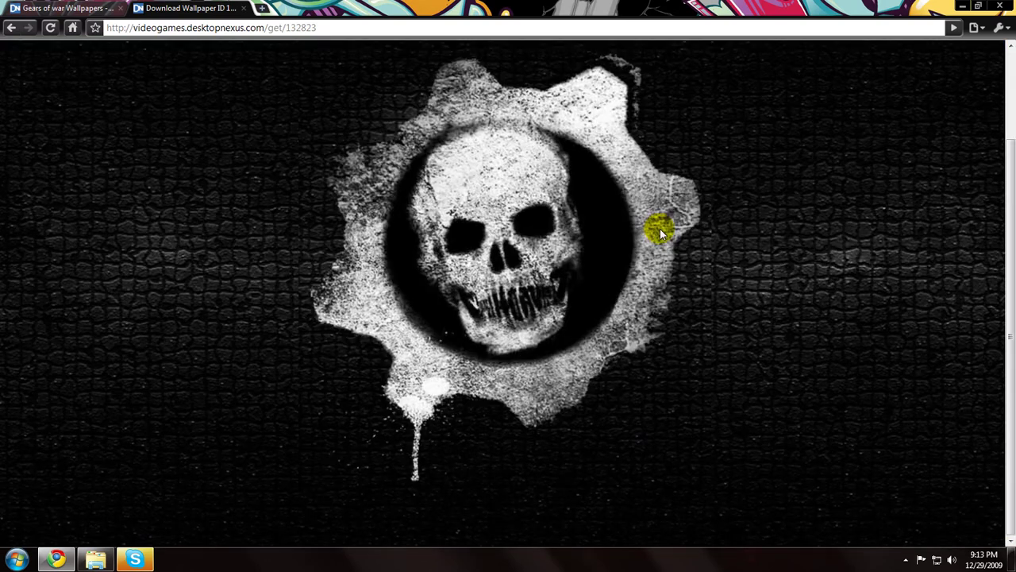
pyautogui.hotkey('ctrl', 'w')
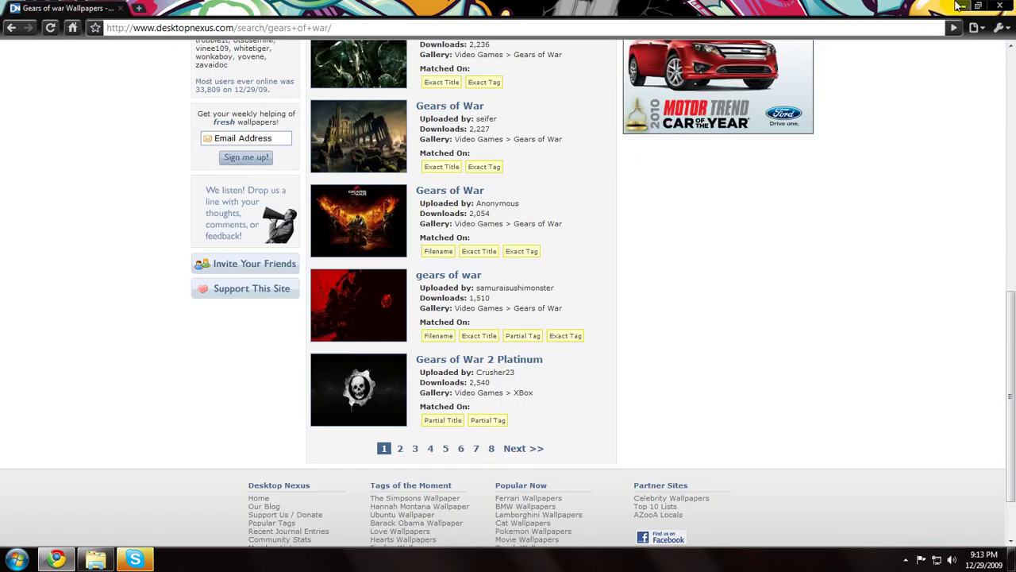
pyautogui.click(978, 5)
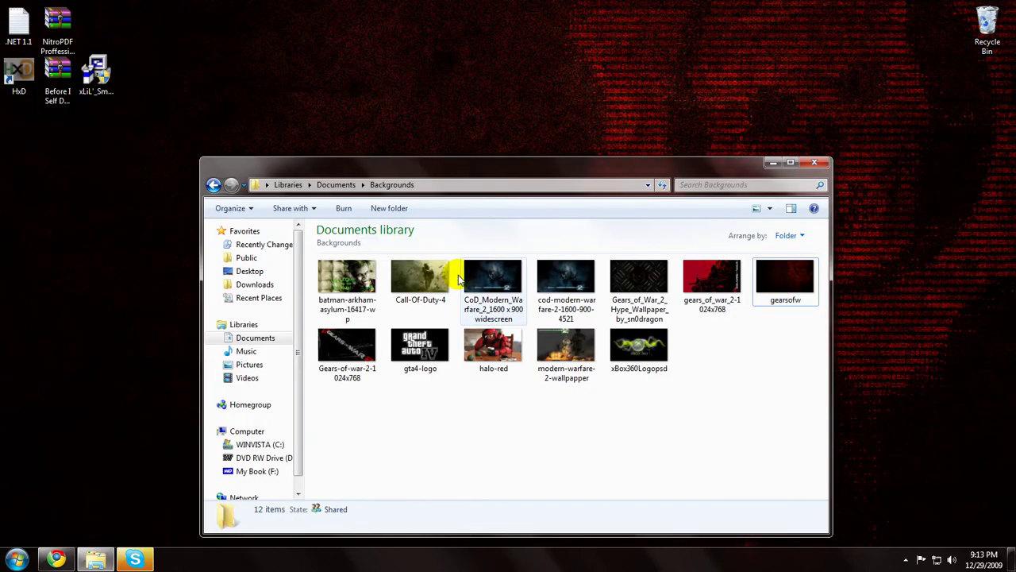
# Refresh the Backgrounds folder so Outter-Skullz appears, and select it
pyautogui.click(465, 186)
pyautogui.press('Return')
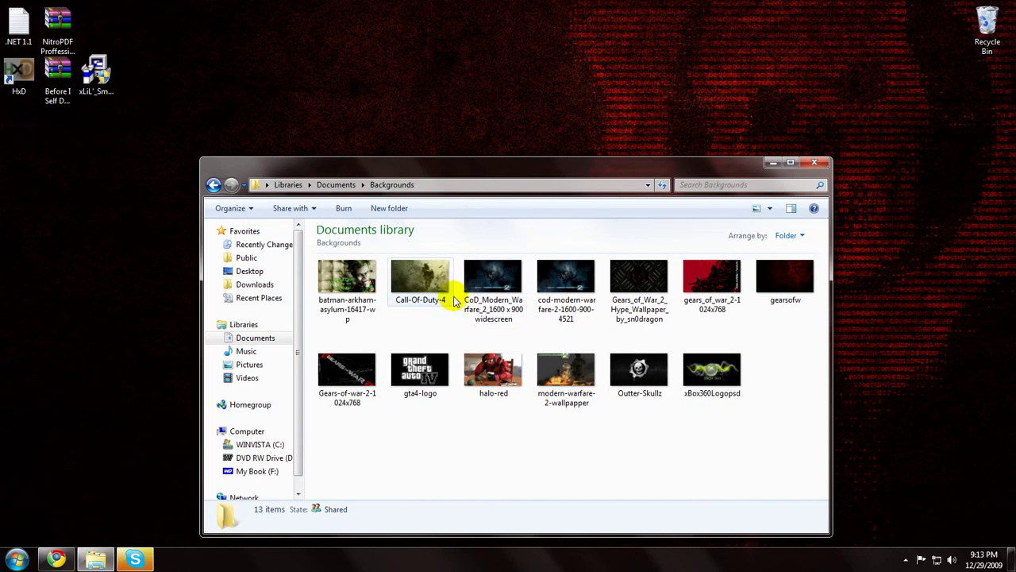
pyautogui.rightClick(643, 378)
pyautogui.click(505, 438)
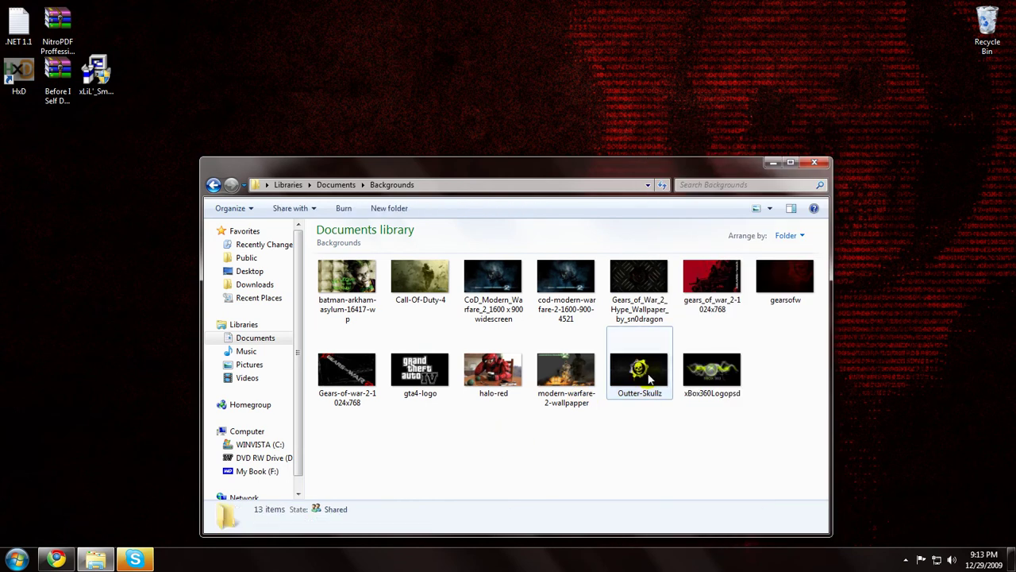
pyautogui.click(650, 380)
# Set Outter-Skullz as the desktop background, then minimize Explorer and return to Chrome
pyautogui.rightClick(642, 371)
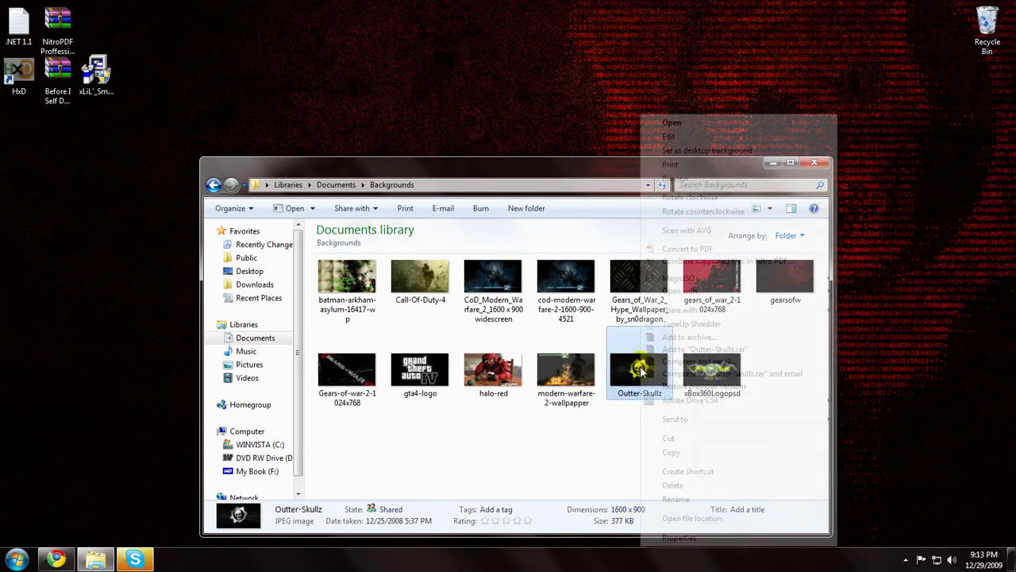
pyautogui.click(718, 152)
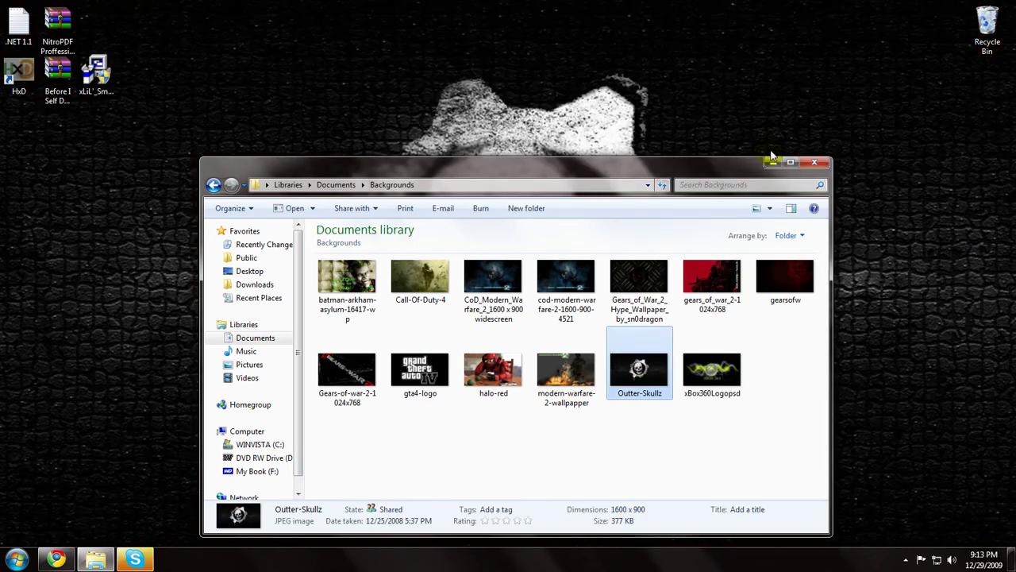
pyautogui.click(773, 161)
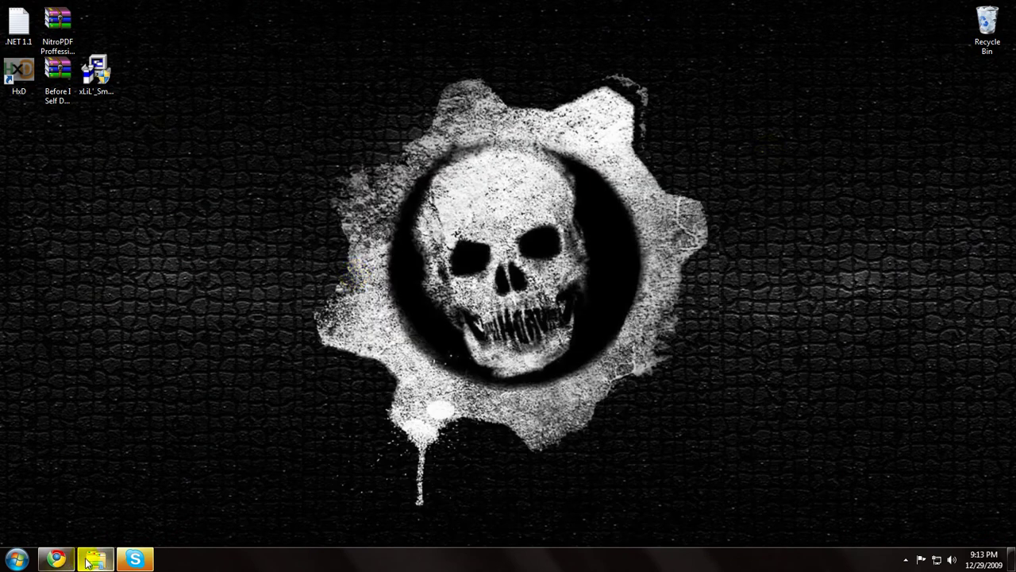
pyautogui.moveTo(56, 559)
pyautogui.click(102, 480)
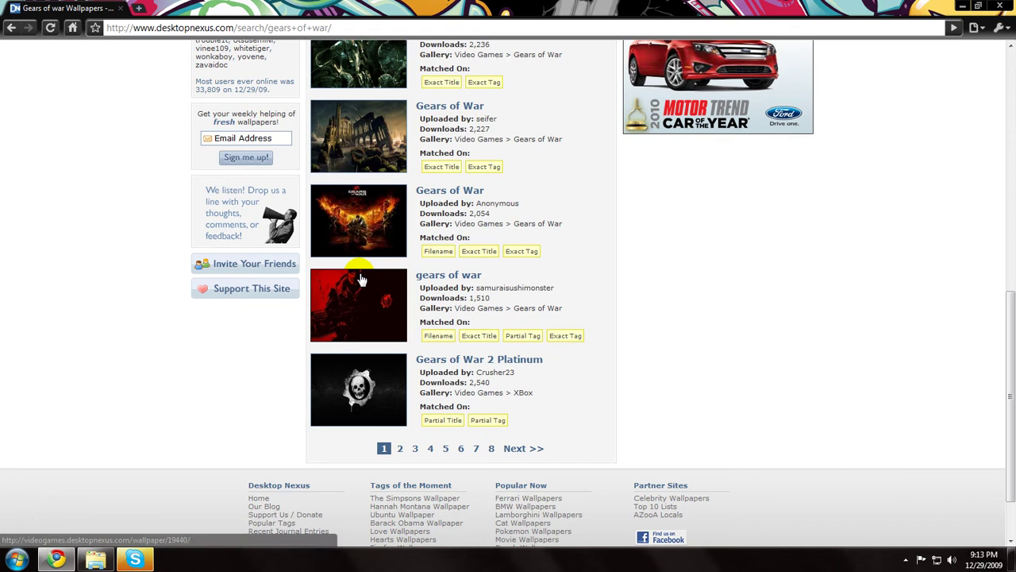
# Scroll to the top of the results and open the red gears of war wallpaper in a new tab
pyautogui.scroll(3, 367, 309)
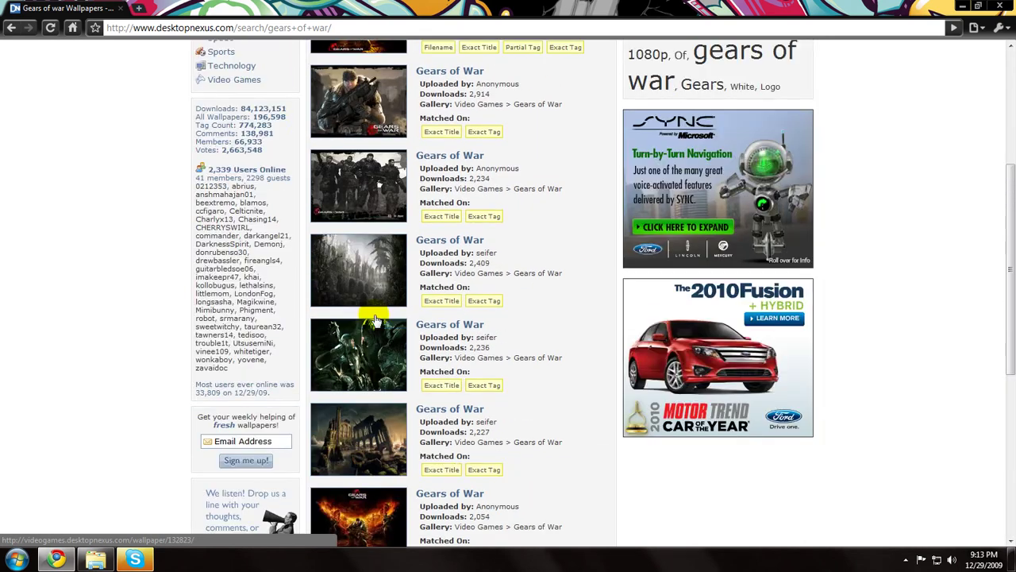
pyautogui.scroll(2, 262, 245)
pyautogui.scroll(1, 249, 241)
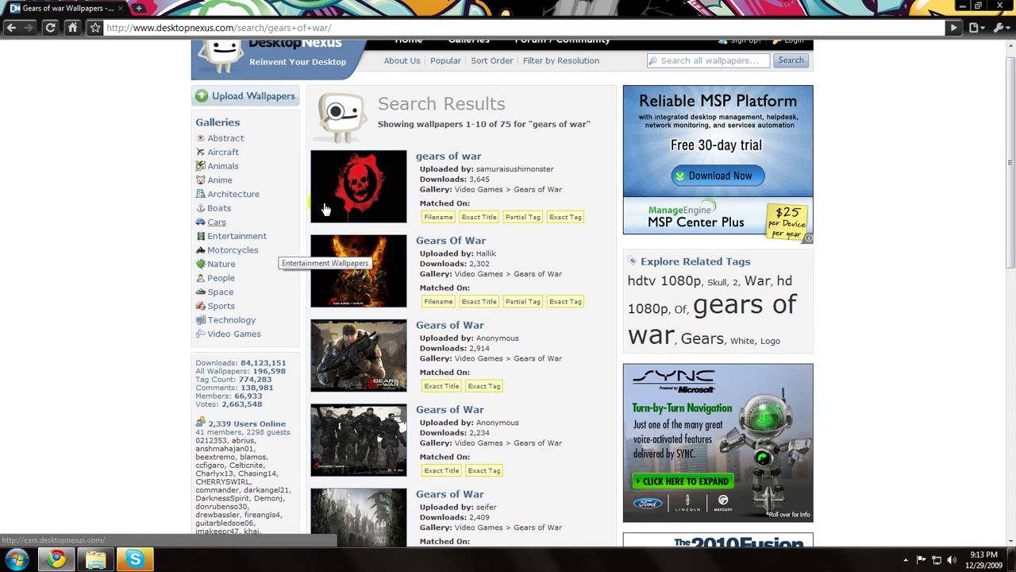
pyautogui.middleClick(367, 205)
pyautogui.hotkey('ctrl', 'Tab')
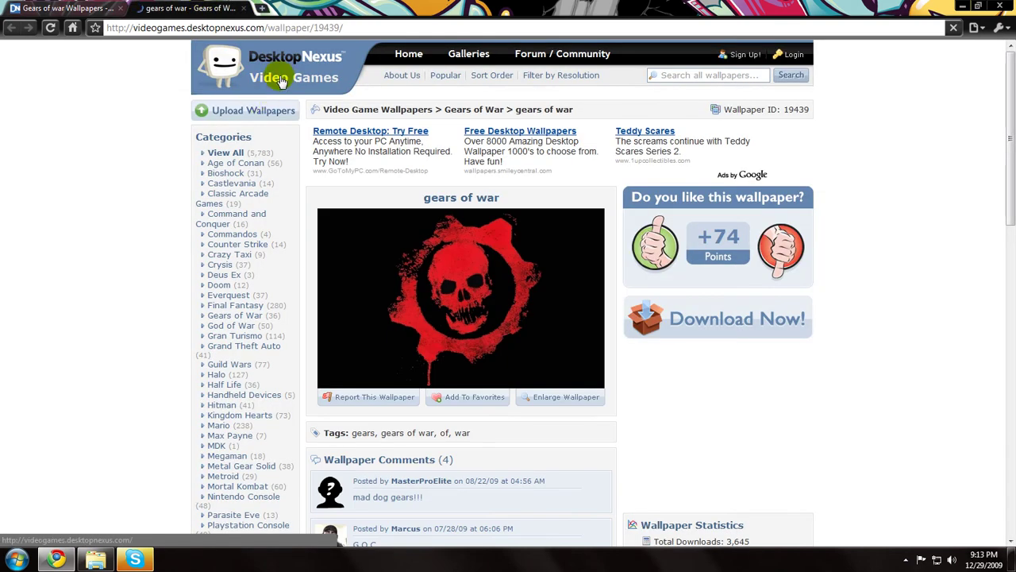
# Load its full-size download page (ID 19439), then go back
pyautogui.click(562, 398)
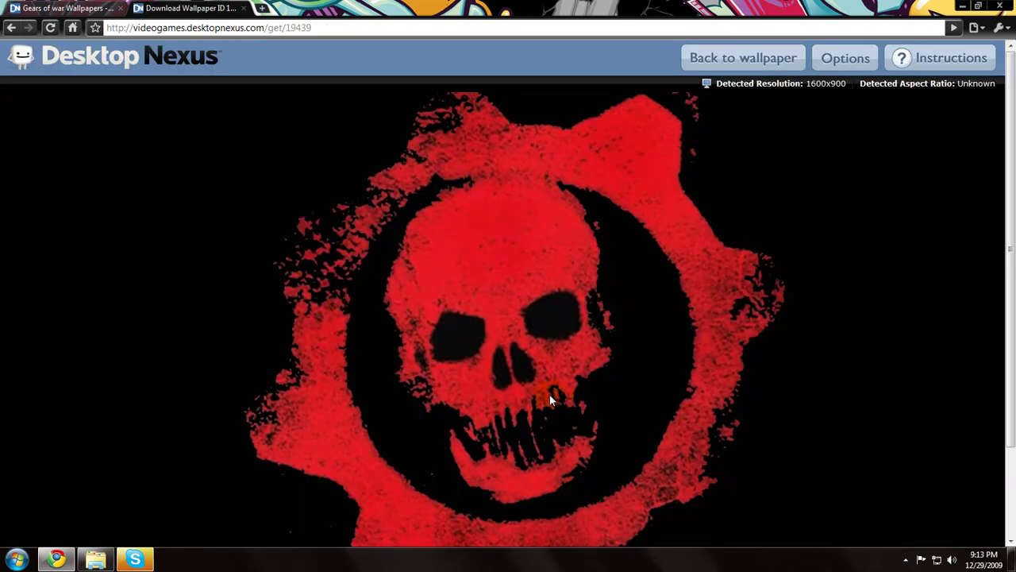
pyautogui.scroll(-3, 549, 397)
pyautogui.scroll(2, 545, 397)
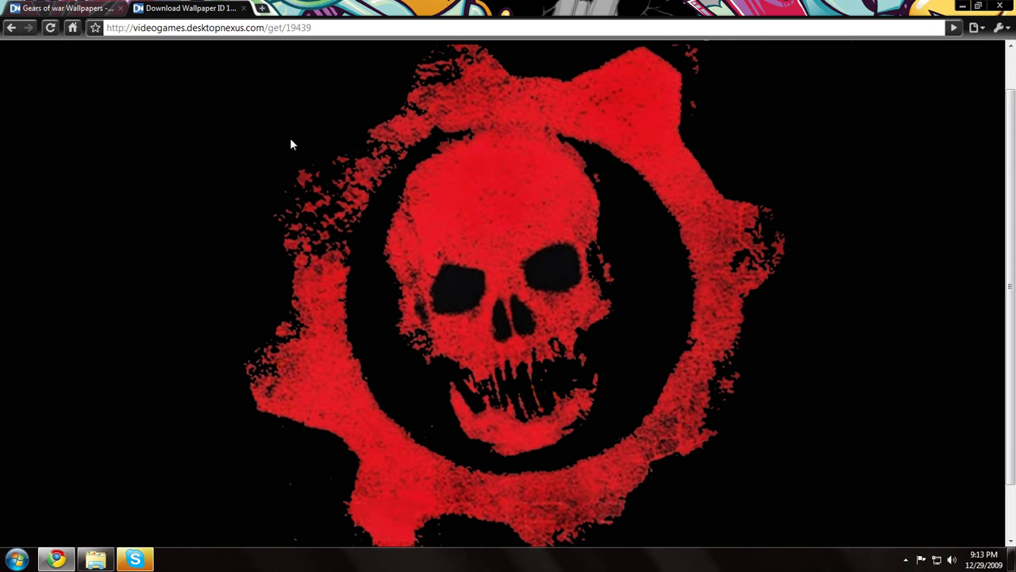
pyautogui.click(10, 30)
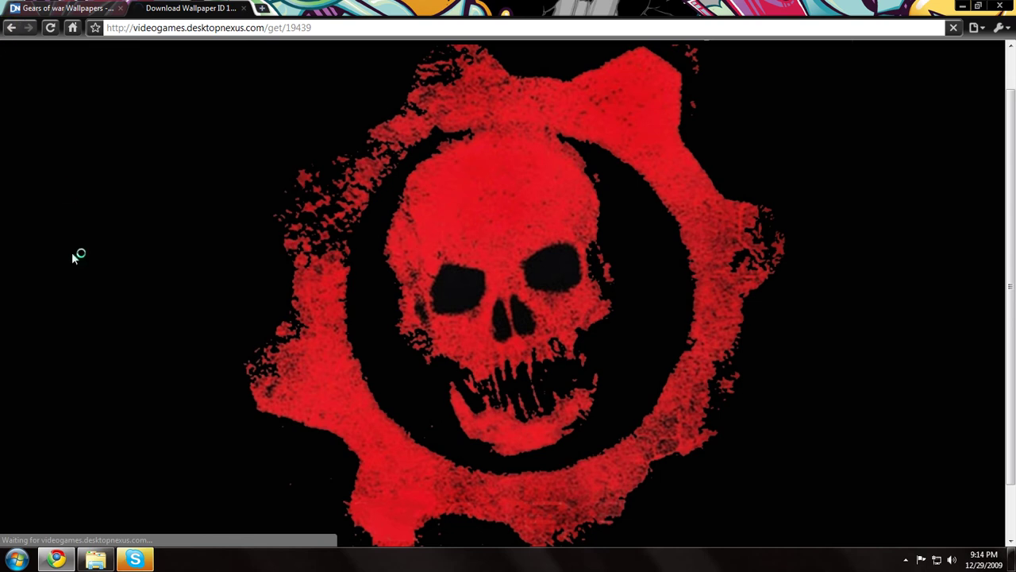
# Set batman-arkham-asylum as the desktop background
pyautogui.click(100, 561)
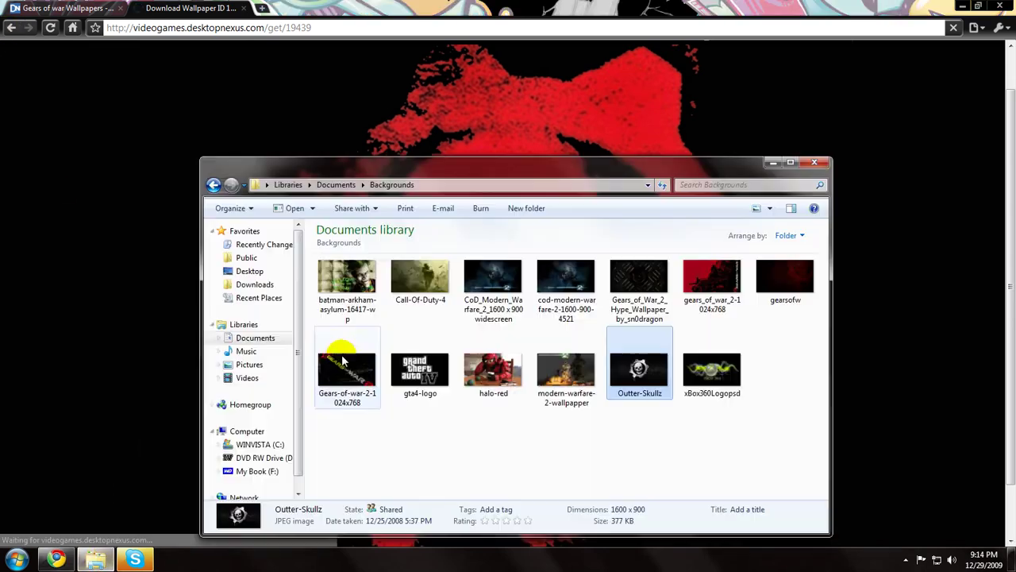
pyautogui.click(367, 283)
pyautogui.rightClick(367, 283)
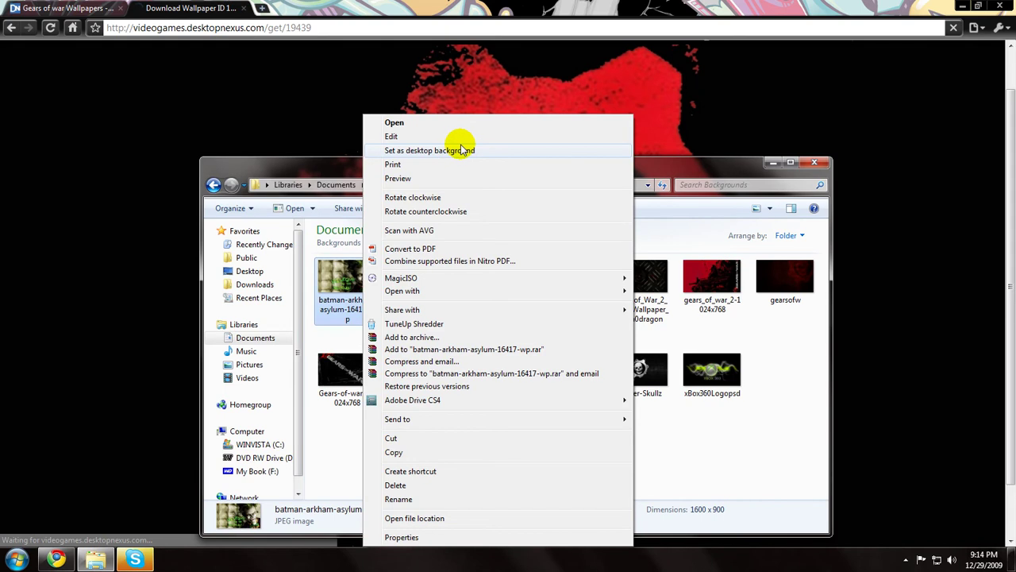
pyautogui.click(453, 145)
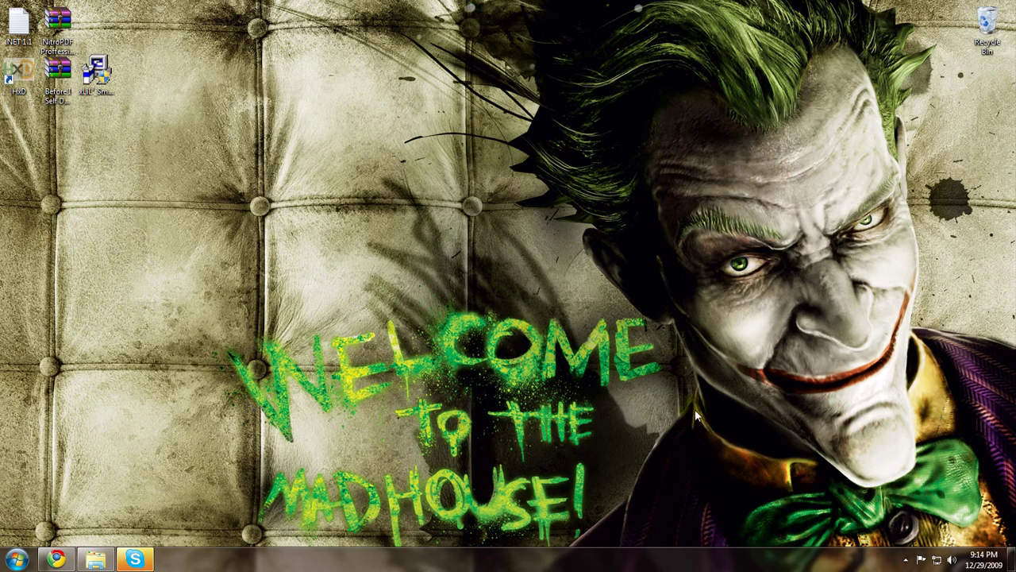
# Set Call-Of-Duty-4 as the desktop background and minimize the folder
pyautogui.click(95, 560)
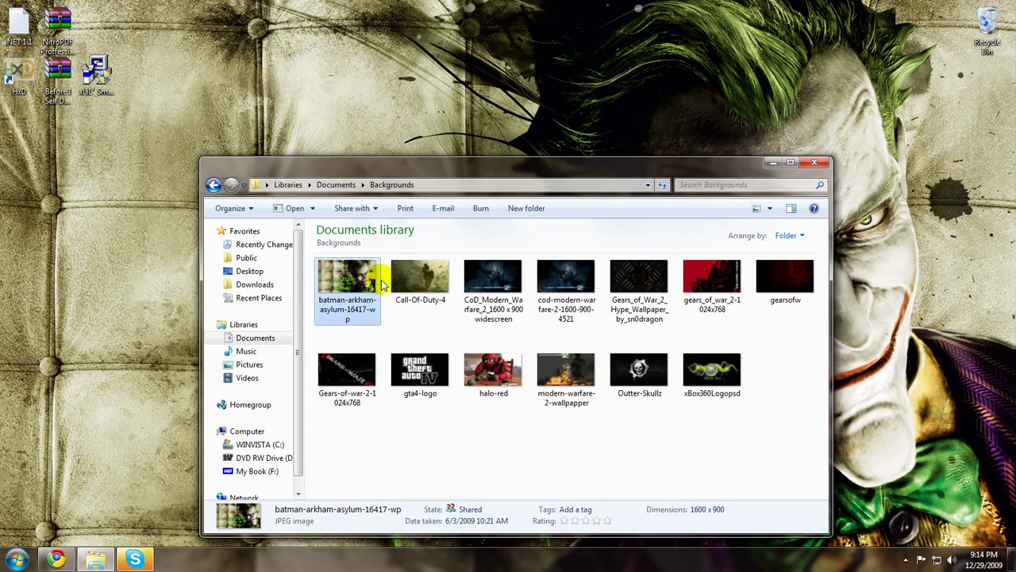
pyautogui.rightClick(433, 278)
pyautogui.click(492, 149)
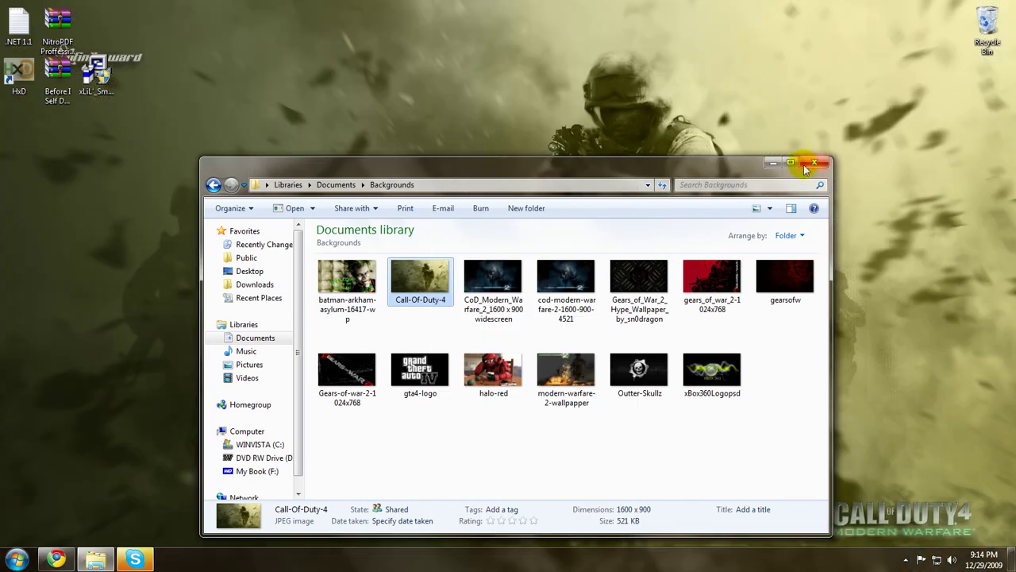
pyautogui.click(814, 163)
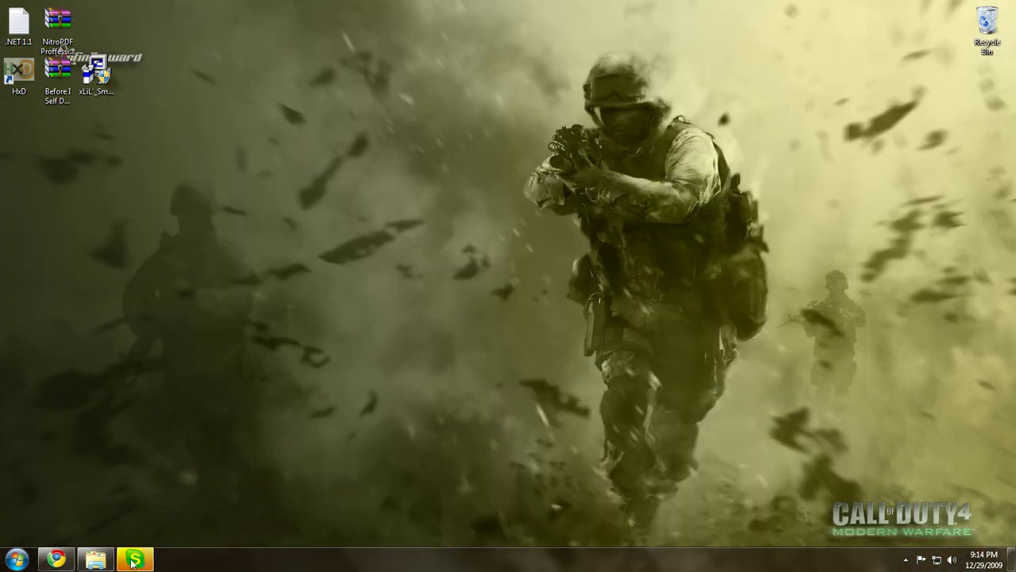
# Set cod-modern-warfare-2 as the desktop background
pyautogui.click(95, 559)
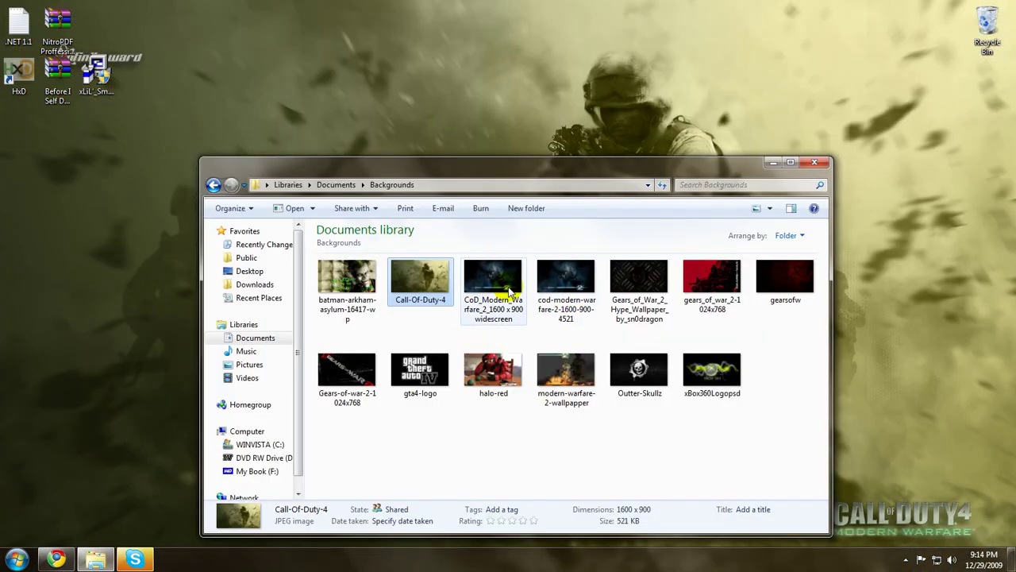
pyautogui.rightClick(572, 278)
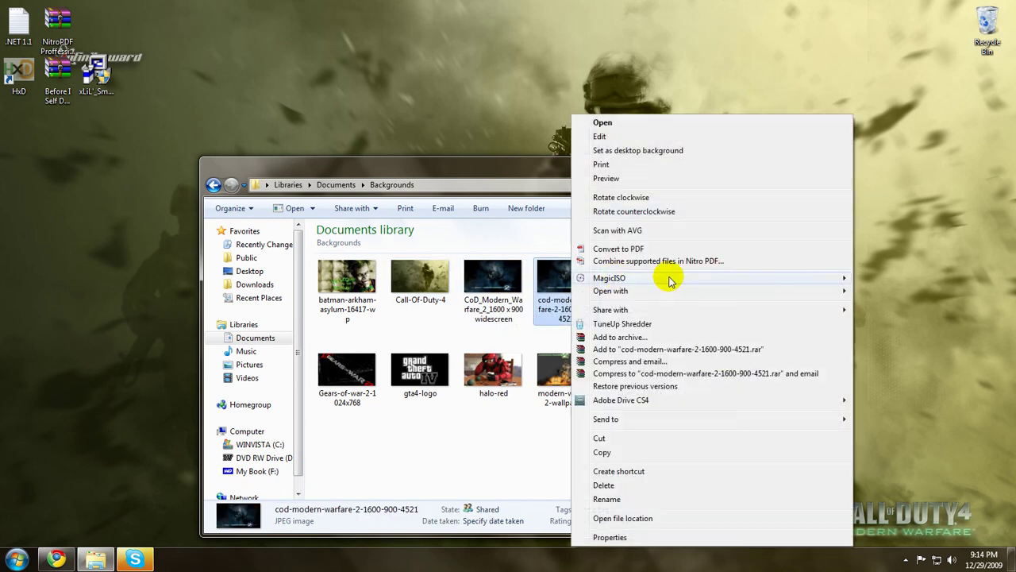
pyautogui.click(631, 151)
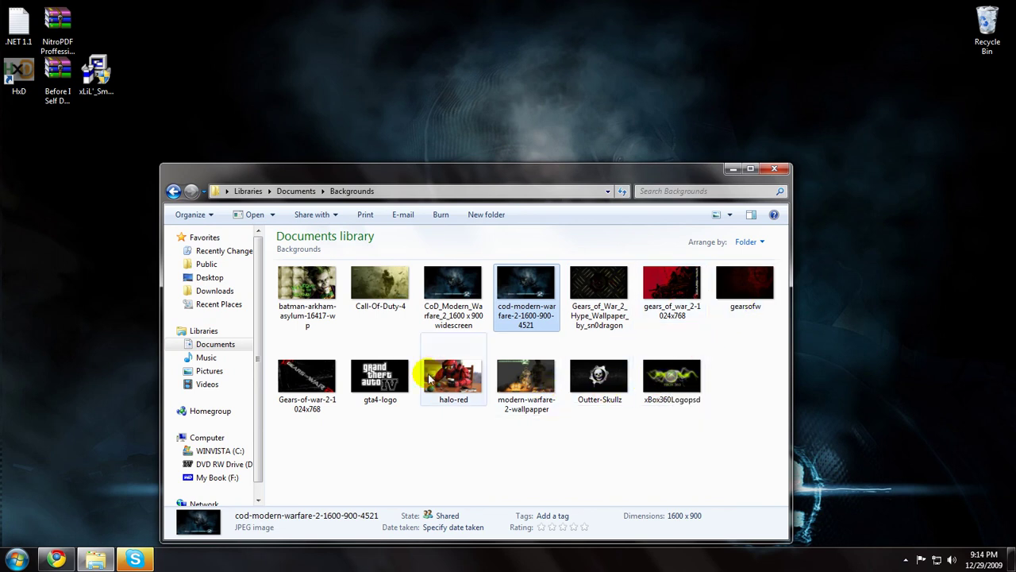
# Set halo-red as the desktop background and minimize the folder
pyautogui.rightClick(472, 383)
pyautogui.click(556, 150)
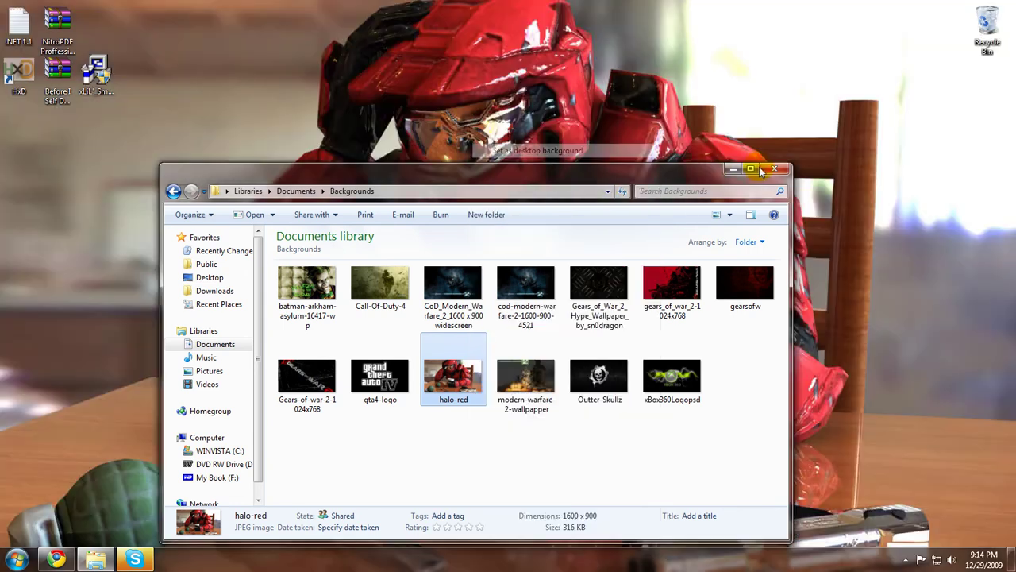
pyautogui.click(734, 168)
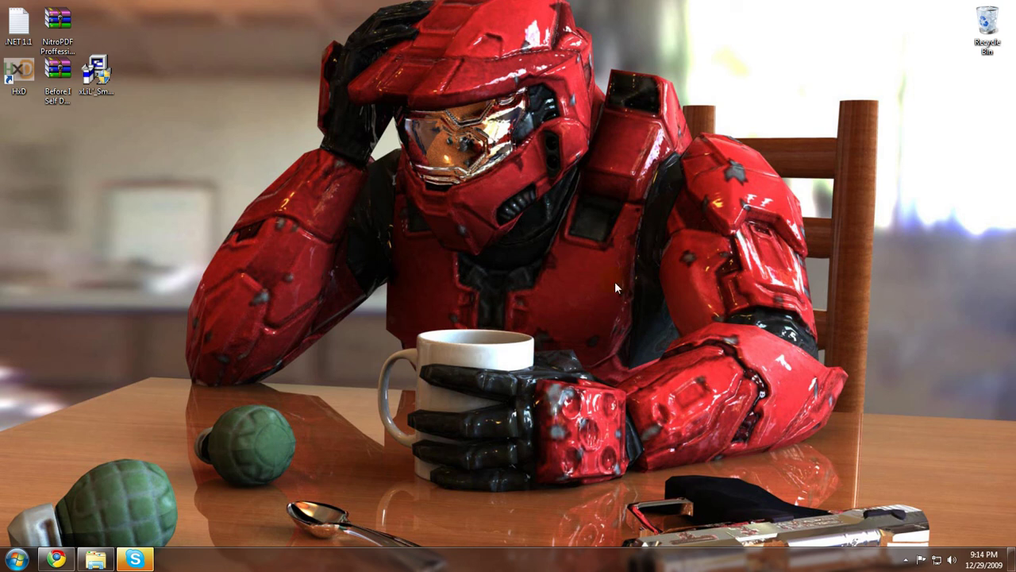
# Set Gears-of-war-2-1024x768 as the desktop background and minimize the folder
pyautogui.click(95, 559)
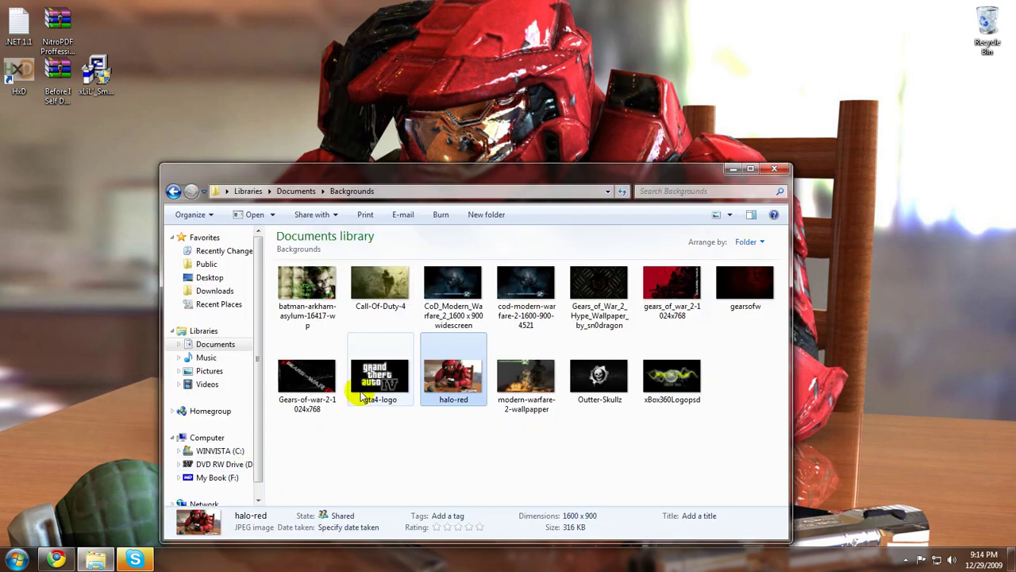
pyautogui.rightClick(318, 381)
pyautogui.click(431, 150)
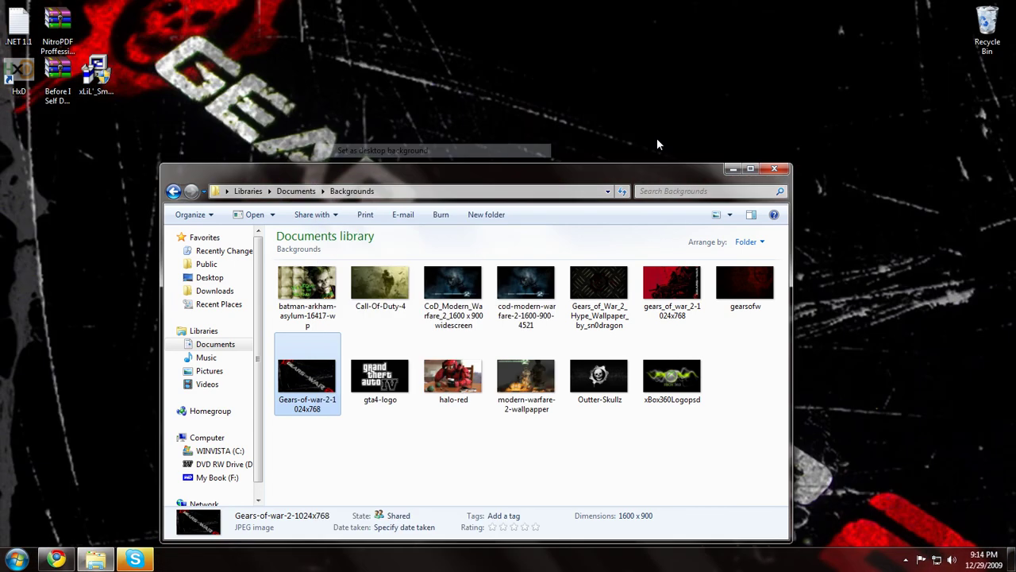
pyautogui.click(733, 168)
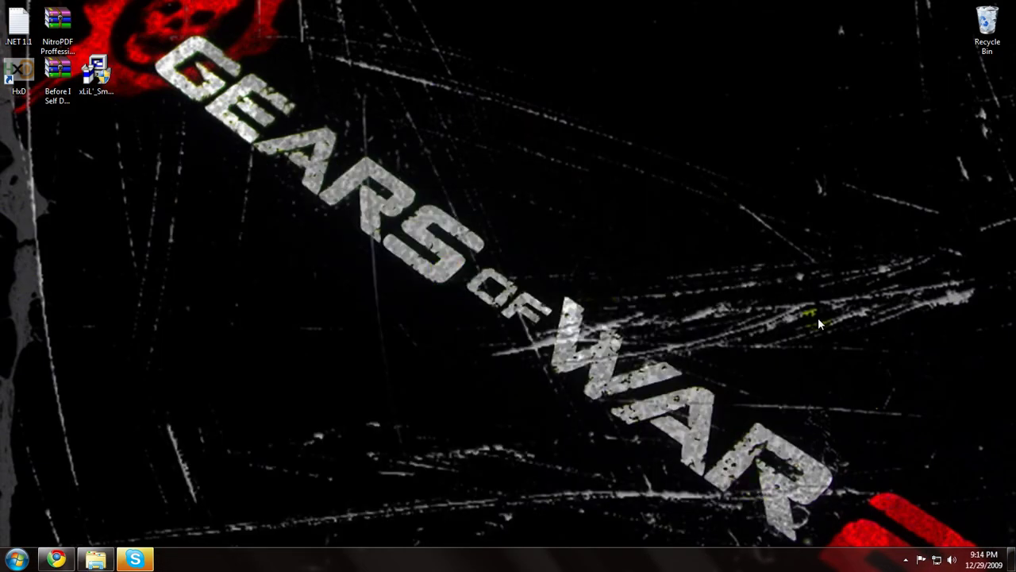